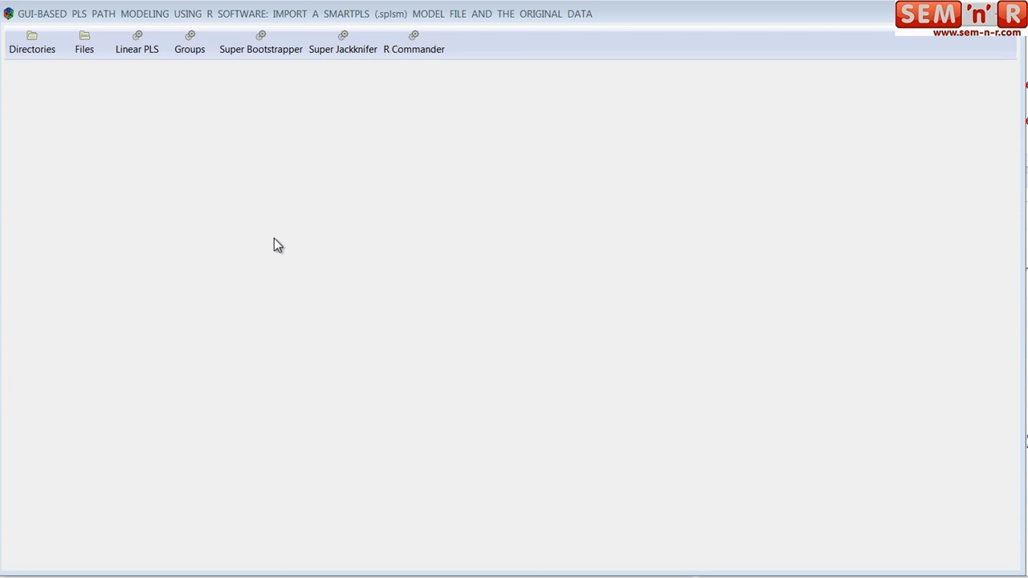
Run a Linear PLS analysis with path weighting, scaled input data and bootstrapping, saving the PLS graphics and reports to disk
{"action": "left_click", "coordinate": [142, 47]}
{"action": "left_click_drag", "start_coordinate": [453, 273], "coordinate": [244, 117]}
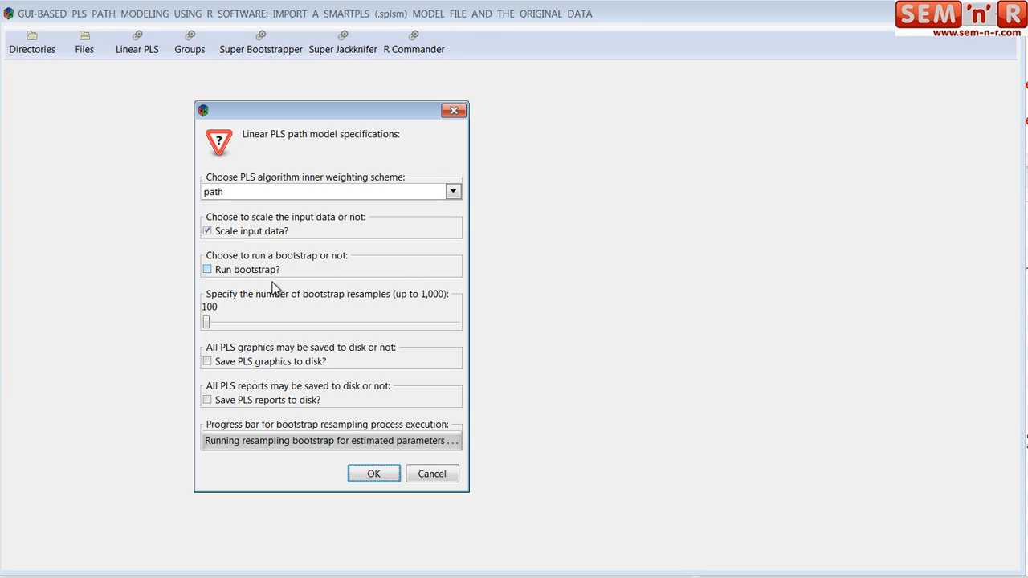
{"action": "left_click", "coordinate": [452, 192]}
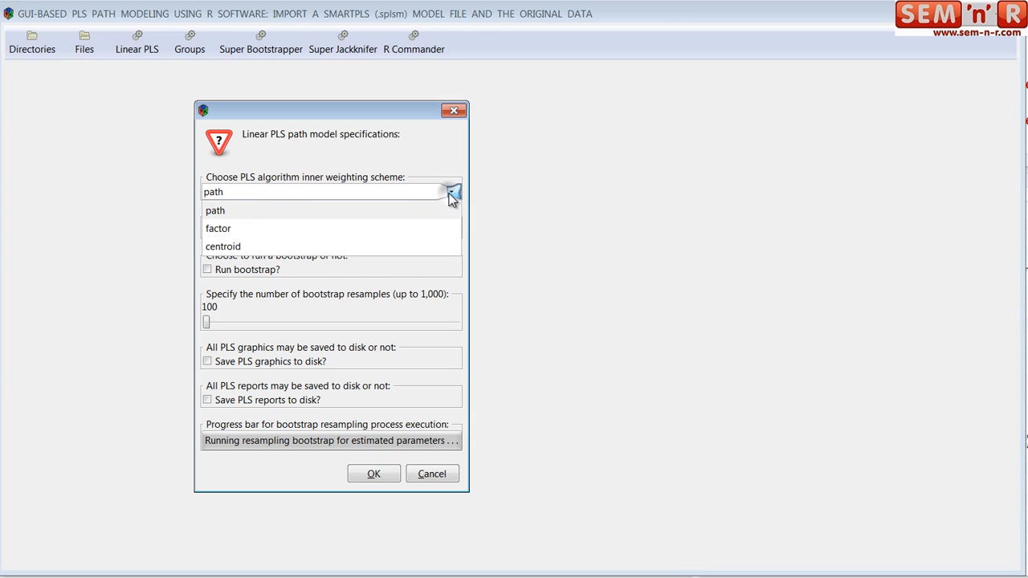
{"action": "left_click", "coordinate": [252, 211]}
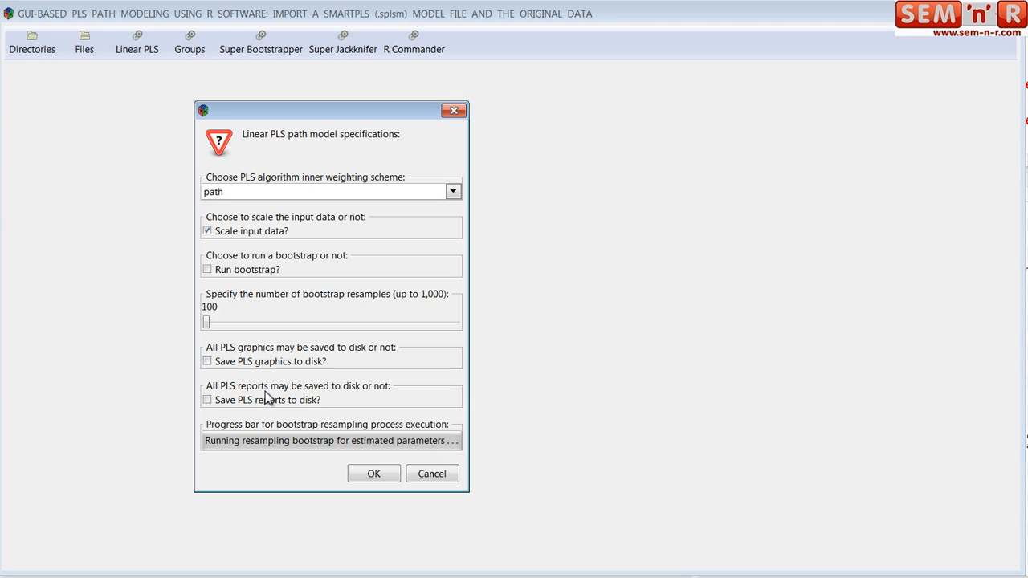
{"action": "left_click", "coordinate": [208, 271]}
{"action": "left_click", "coordinate": [207, 362]}
{"action": "left_click", "coordinate": [207, 400]}
{"action": "left_click", "coordinate": [380, 475]}
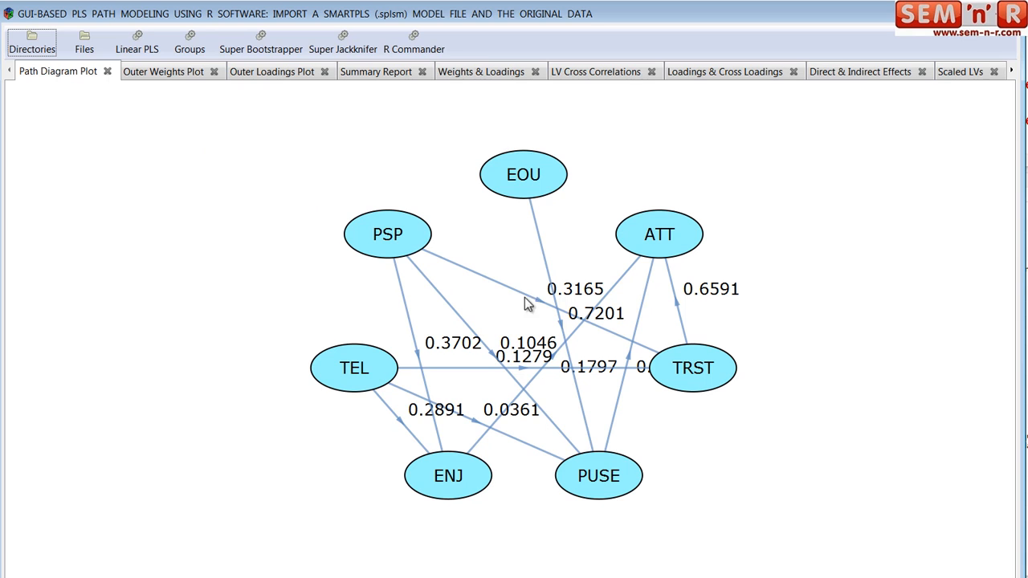
Examine the outer weights and loadings plots, then the summary, weights, correlations, cross loadings, effects and scaled LV reports
{"action": "left_click", "coordinate": [158, 72]}
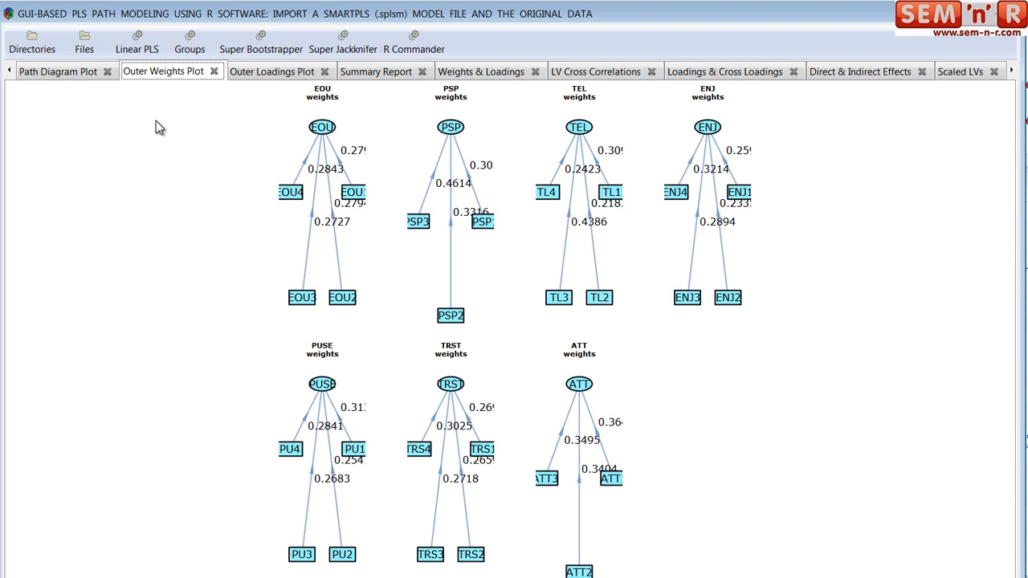
{"action": "left_click", "coordinate": [245, 71]}
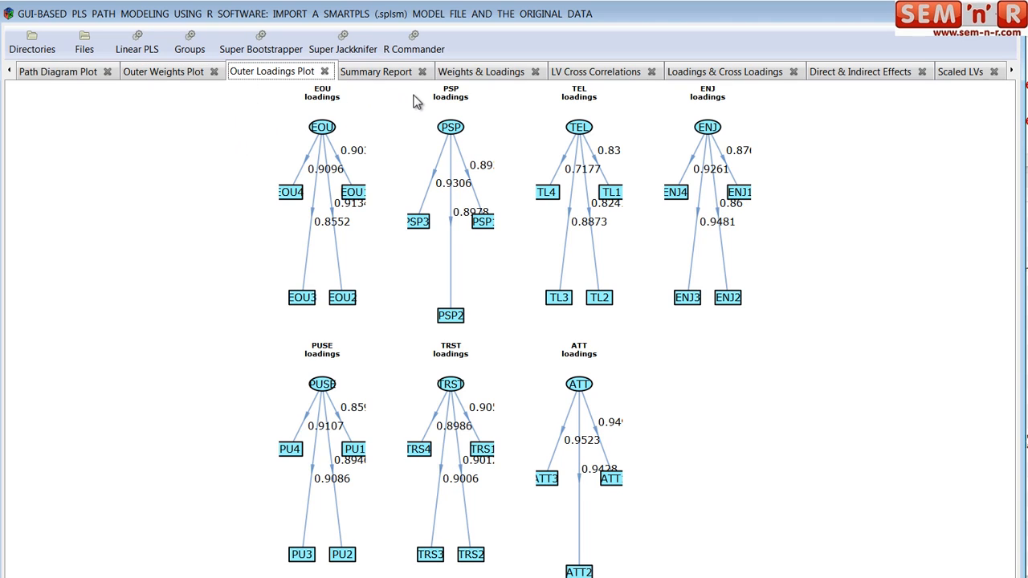
{"action": "left_click", "coordinate": [392, 71]}
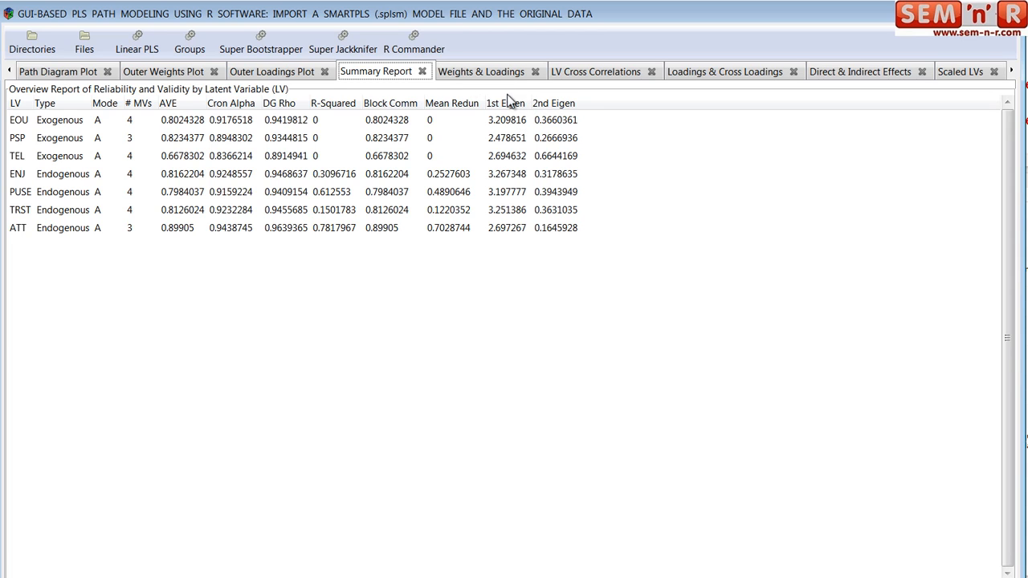
{"action": "left_click", "coordinate": [485, 73]}
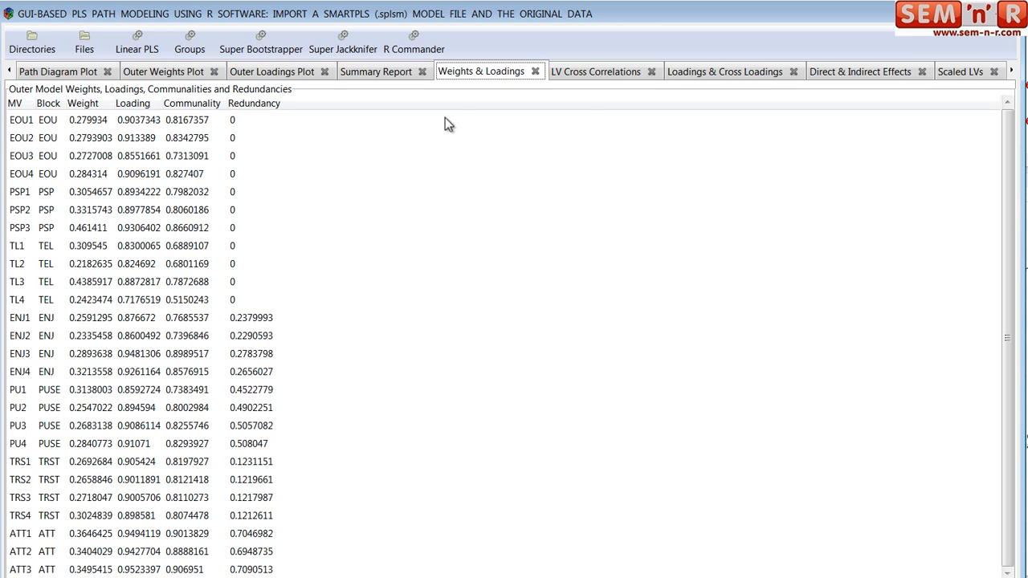
{"action": "left_click", "coordinate": [608, 77]}
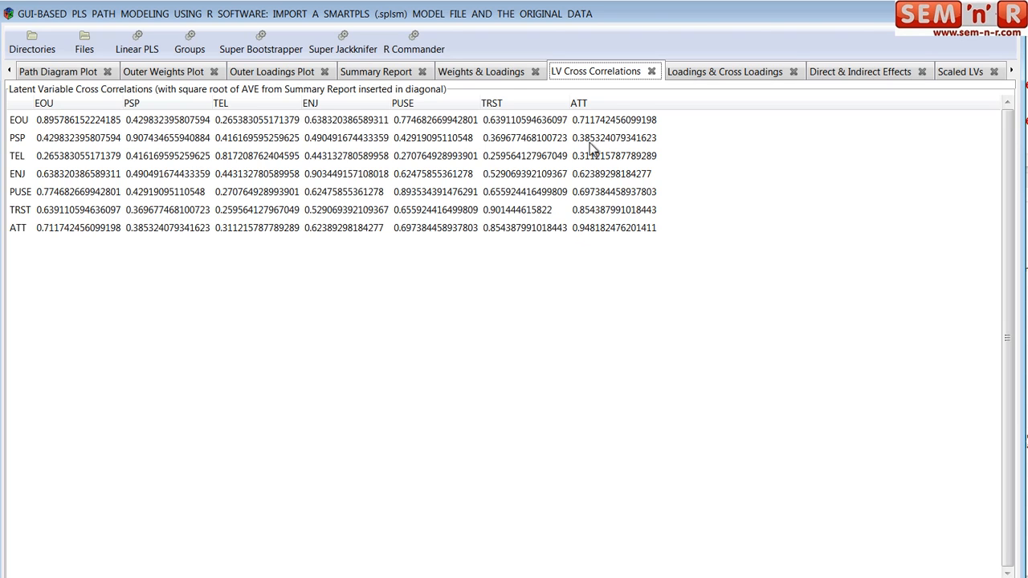
{"action": "left_click", "coordinate": [712, 72]}
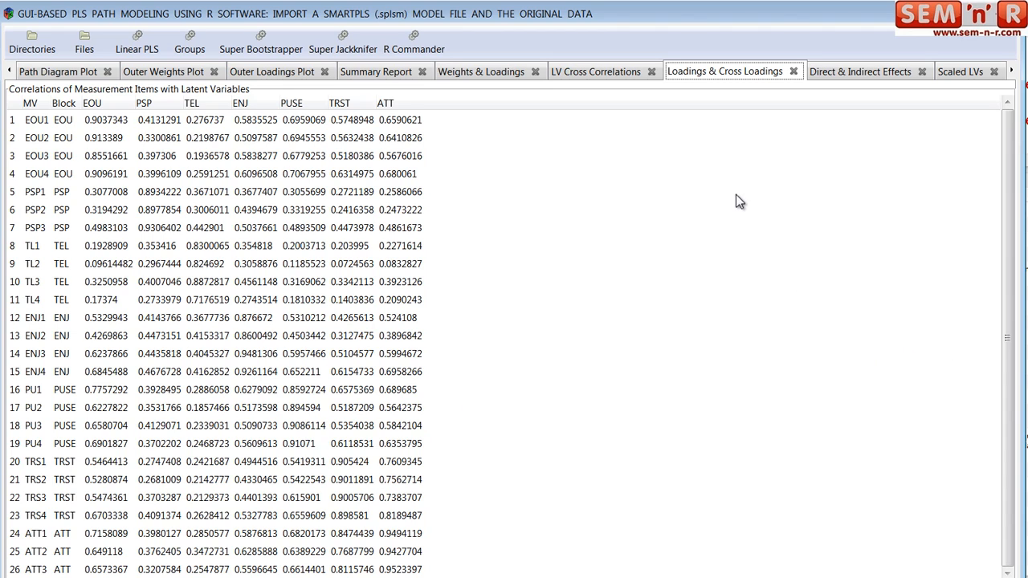
{"action": "left_click", "coordinate": [865, 74]}
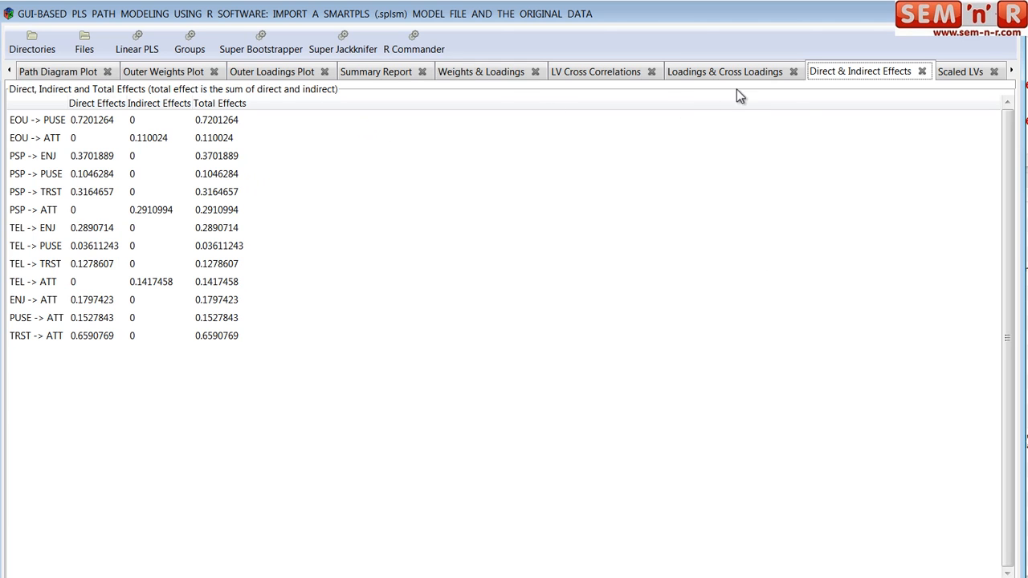
{"action": "left_click", "coordinate": [962, 74]}
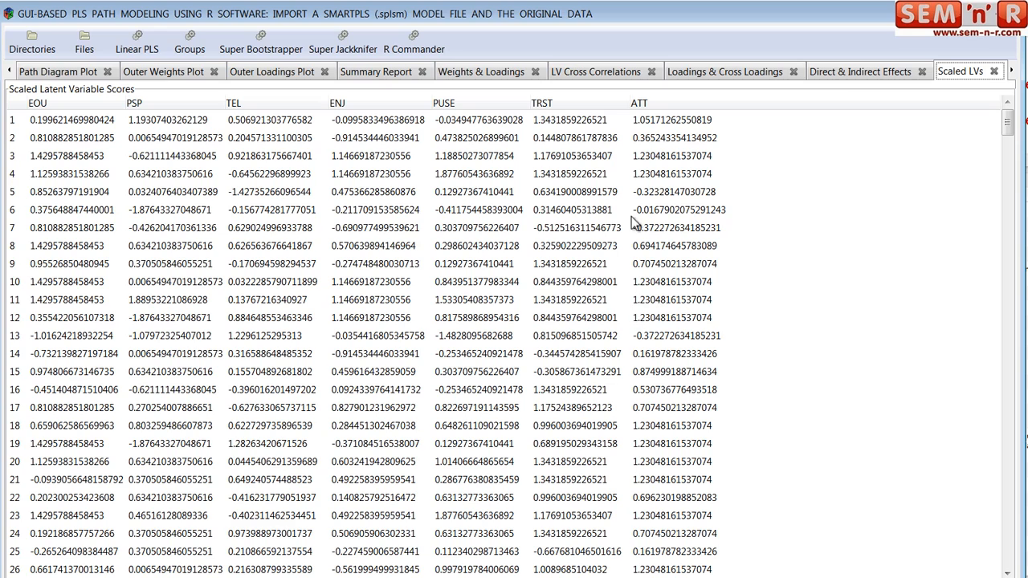
Revisit the Loadings & Cross Loadings and Direct & Indirect Effects reports and close the Scaled LVs report
{"action": "left_click", "coordinate": [1013, 72]}
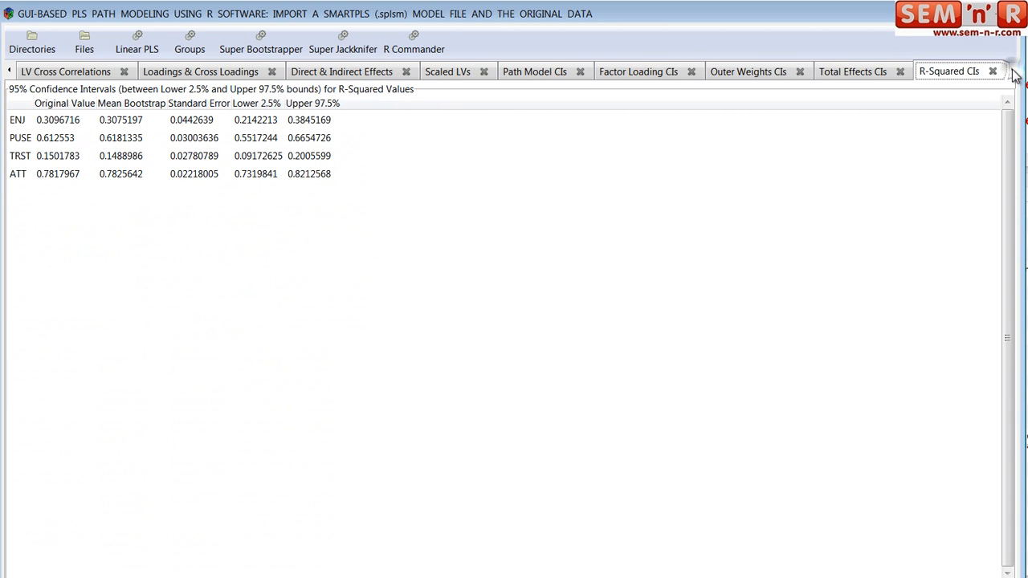
{"action": "left_click", "coordinate": [241, 72]}
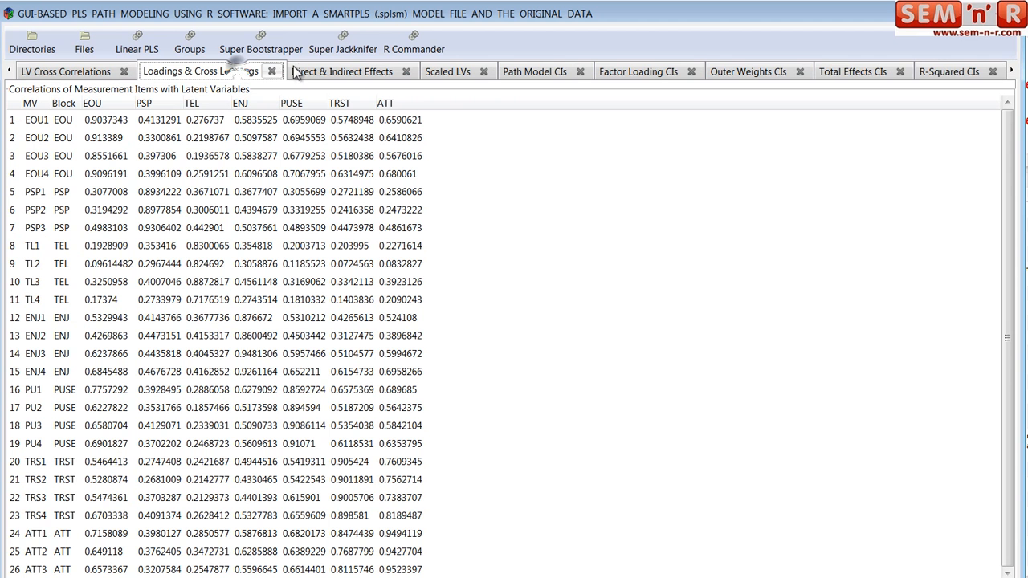
{"action": "left_click", "coordinate": [345, 72]}
{"action": "left_click", "coordinate": [483, 71]}
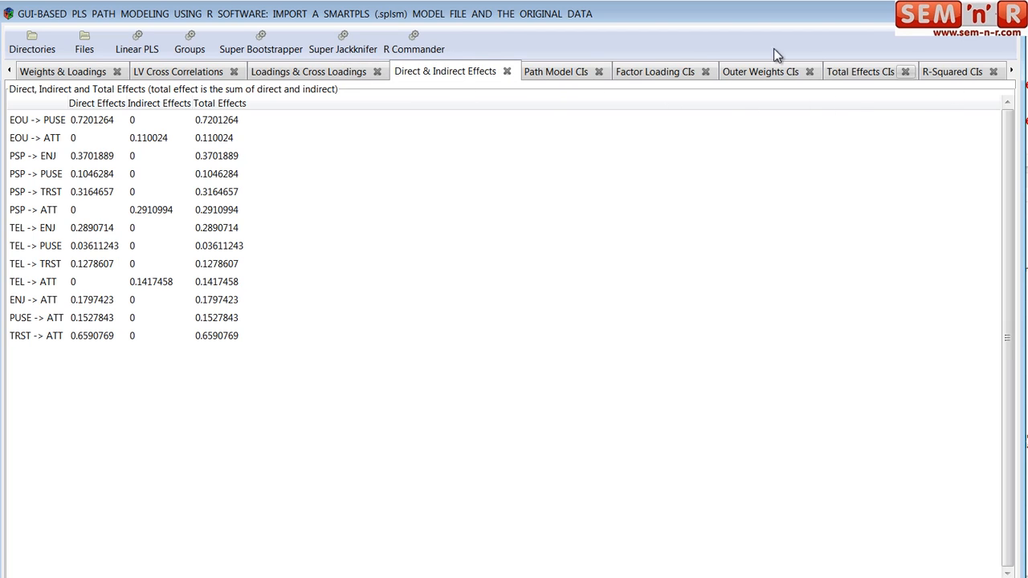
Review the 95% confidence interval reports for path model, factor loadings, outer weights, total effects and R-squared
{"action": "left_click", "coordinate": [555, 72]}
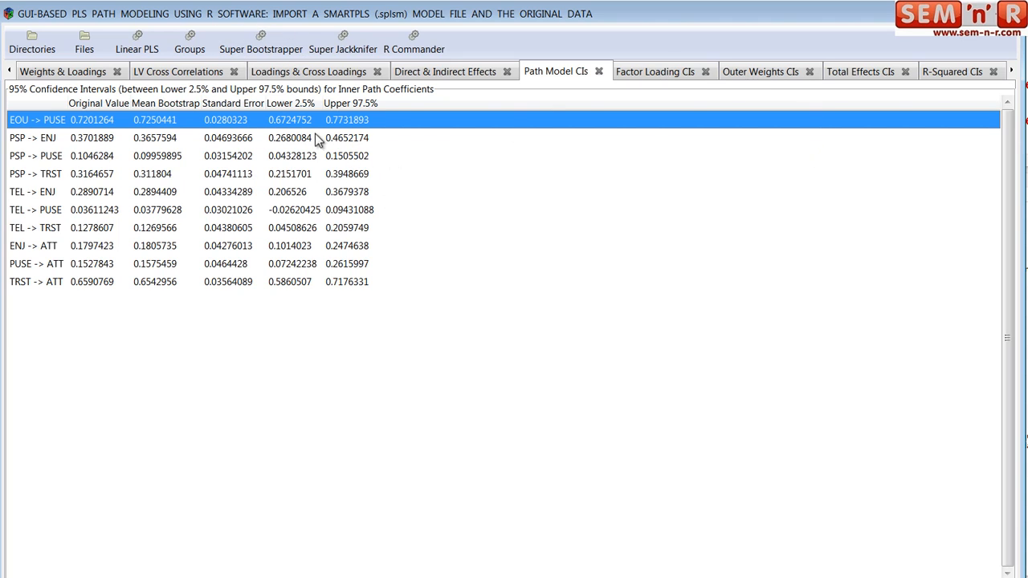
{"action": "left_click", "coordinate": [643, 71]}
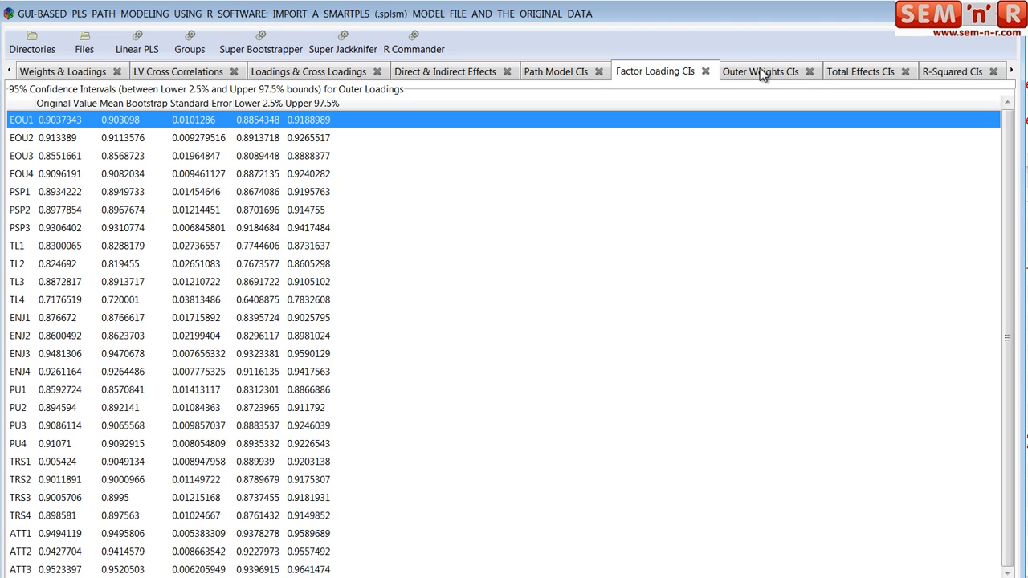
{"action": "left_click", "coordinate": [761, 73]}
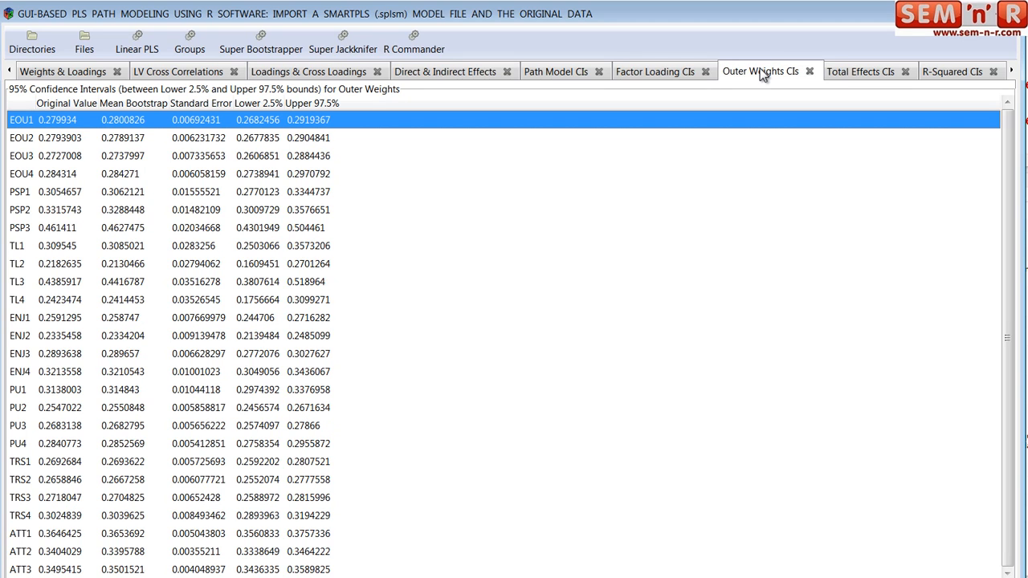
{"action": "left_click", "coordinate": [862, 75]}
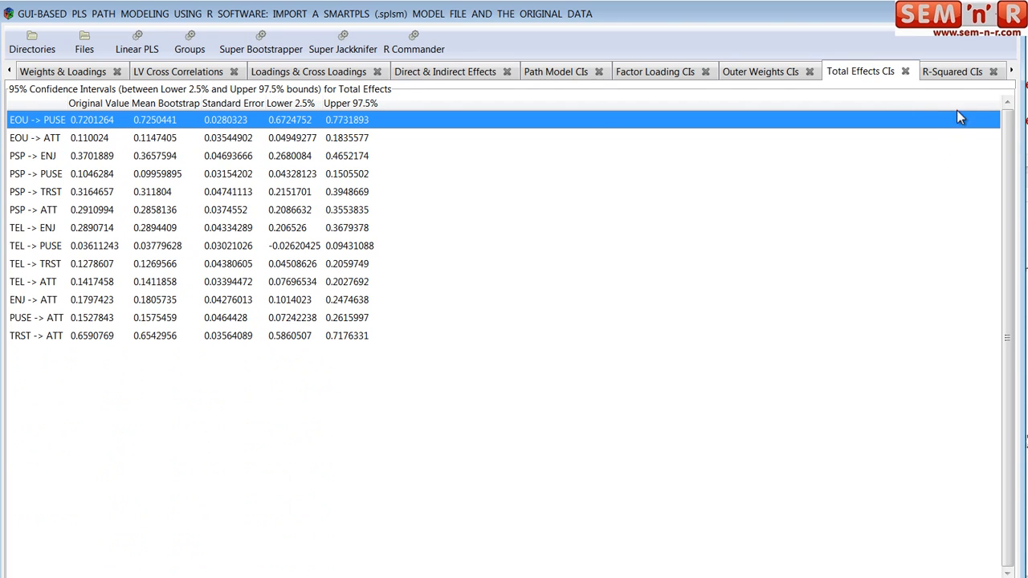
{"action": "left_click", "coordinate": [955, 72]}
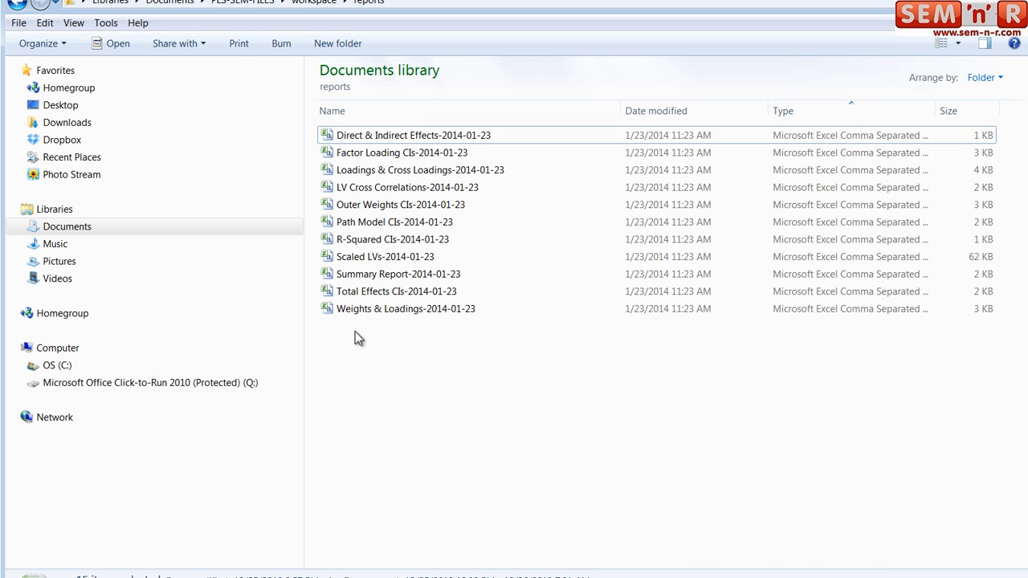
Switch to the reports folder and open all saved CSV reports, from Direct & Indirect Effects to Weights & Loadings, in Excel
{"action": "left_click", "coordinate": [397, 137]}
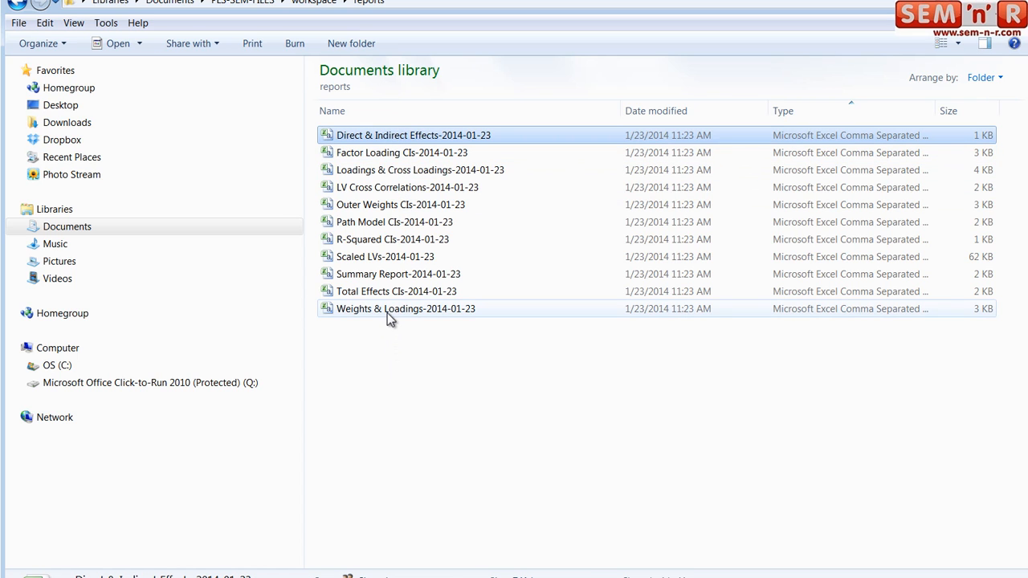
{"action": "left_click", "coordinate": [390, 317], "text": "shift"}
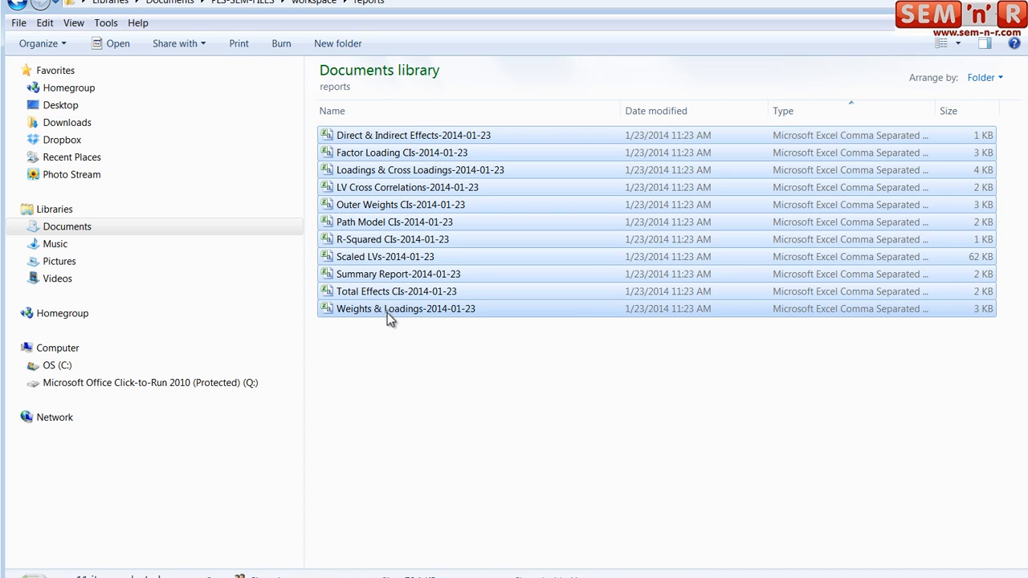
{"action": "right_click", "coordinate": [390, 317]}
{"action": "left_click", "coordinate": [426, 323]}
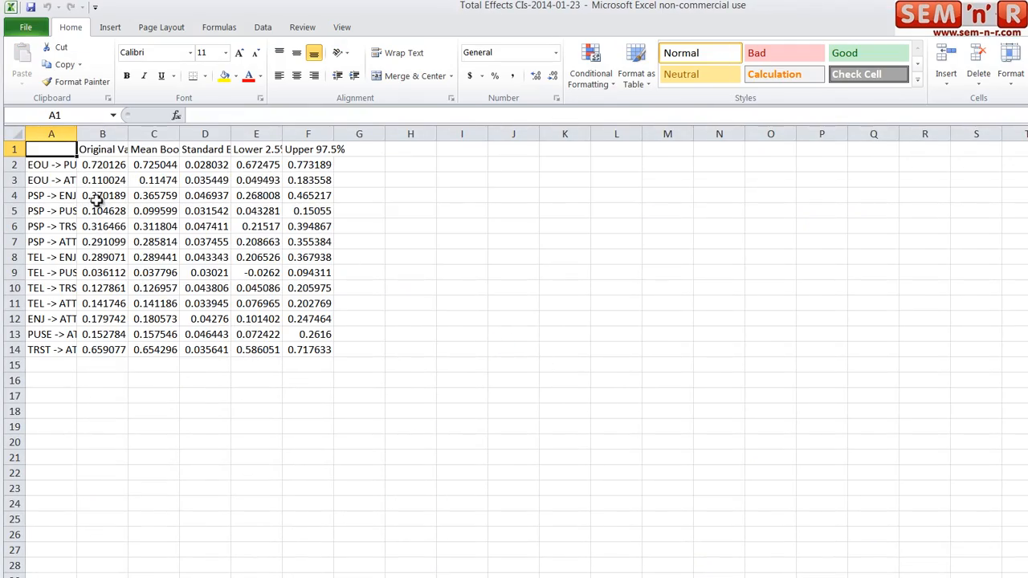
Bold the column headings in B1:F1 and the path labels in A2:A14 of the Total Effects CIs sheet
{"action": "left_click_drag", "start_coordinate": [92, 151], "coordinate": [152, 165]}
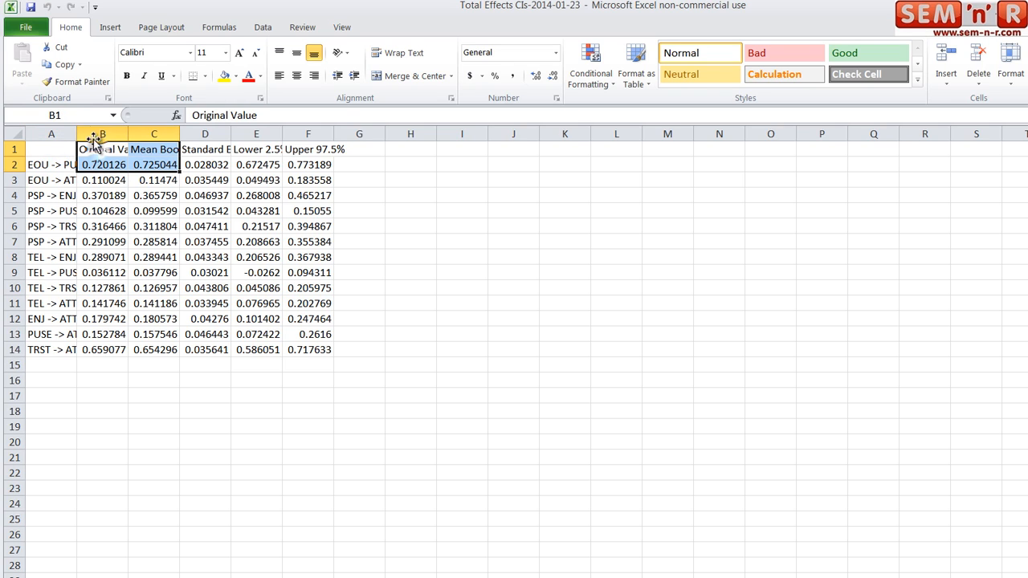
{"action": "left_click", "coordinate": [100, 149]}
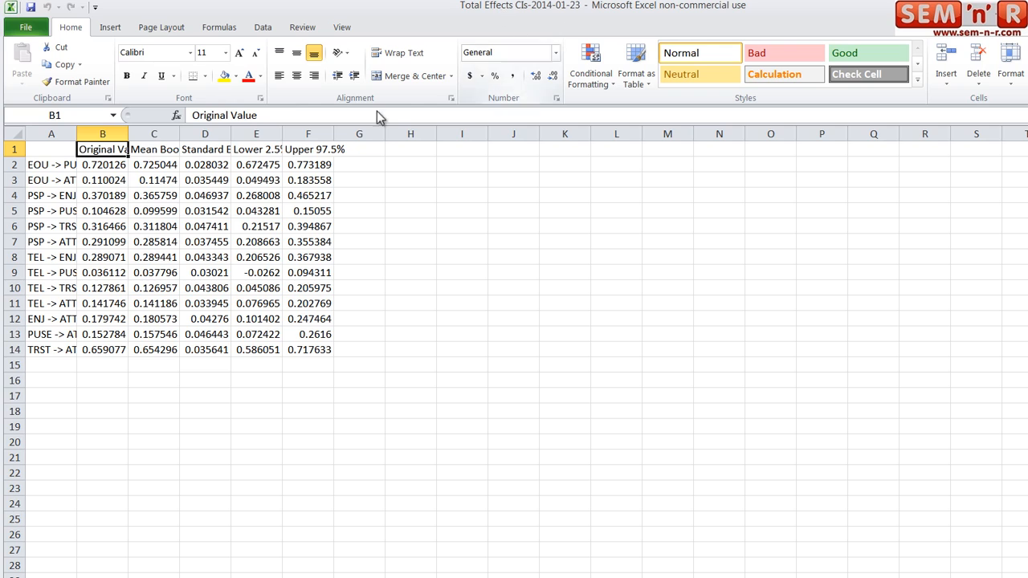
{"action": "left_click_drag", "start_coordinate": [313, 149], "coordinate": [103, 149]}
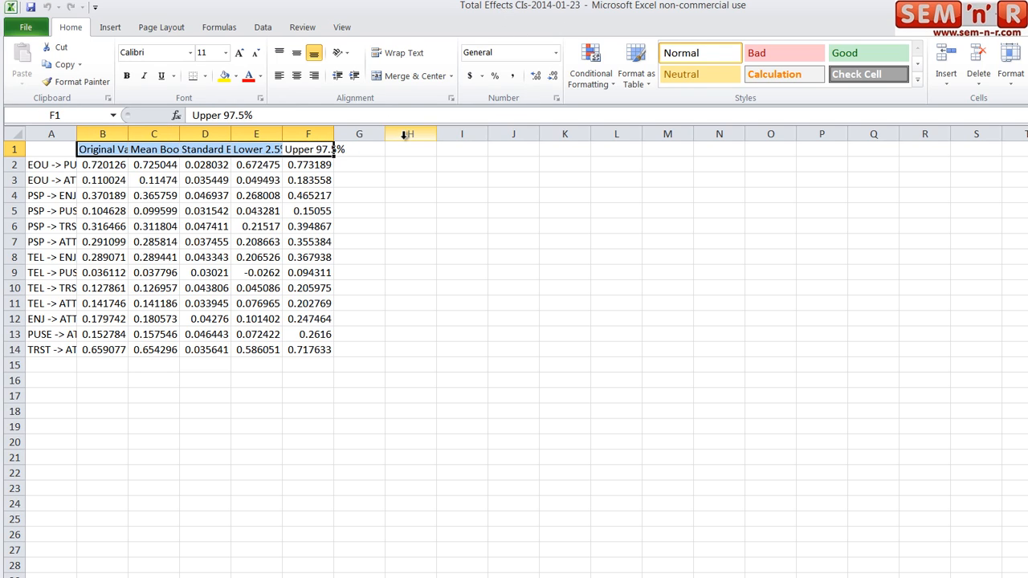
{"action": "left_click", "coordinate": [126, 76]}
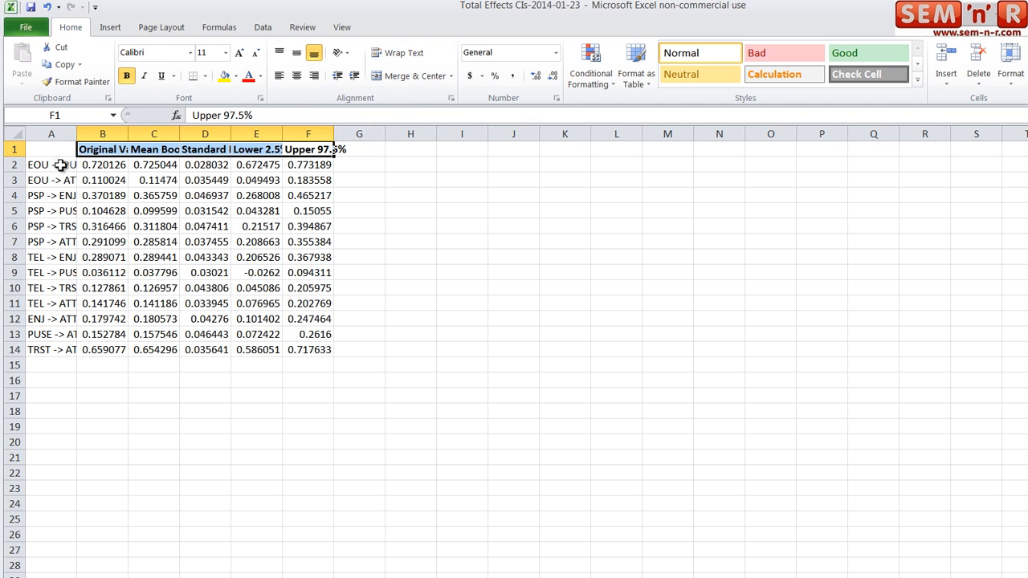
{"action": "left_click_drag", "start_coordinate": [63, 164], "coordinate": [63, 344]}
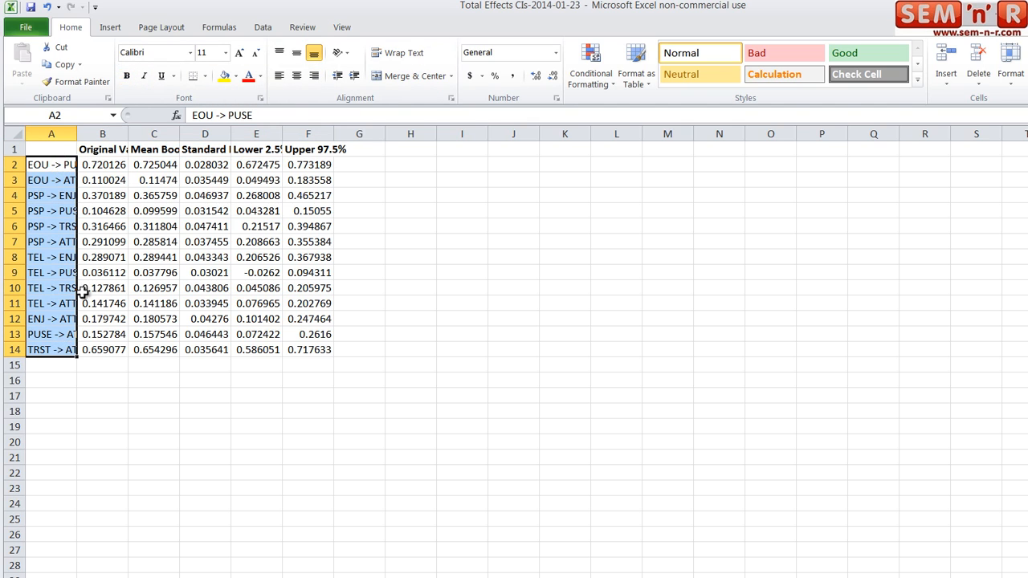
{"action": "left_click", "coordinate": [127, 75]}
{"action": "left_click", "coordinate": [448, 256]}
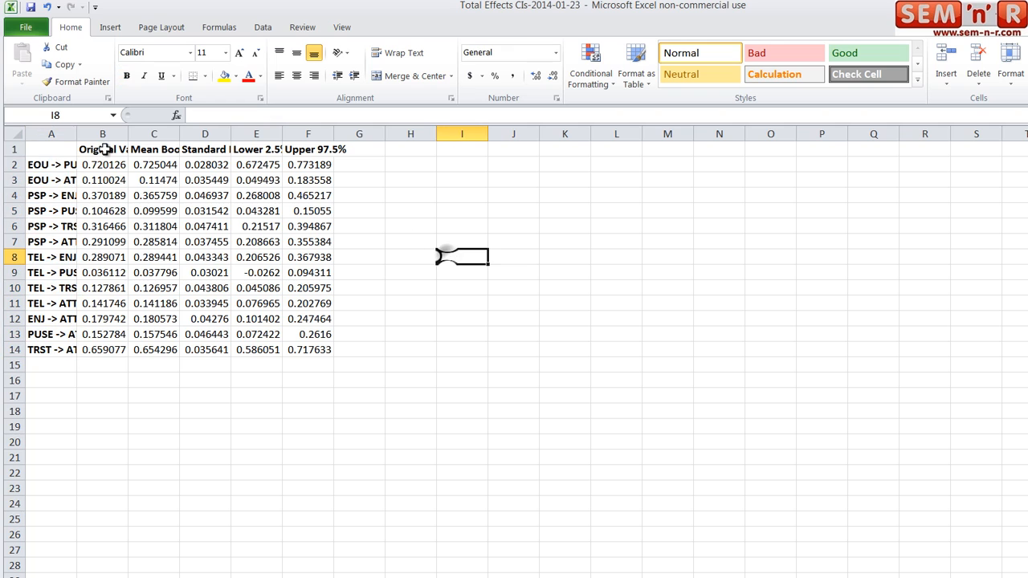
AutoFit the widths of columns A through F to their contents
{"action": "left_click_drag", "start_coordinate": [50, 134], "coordinate": [331, 145]}
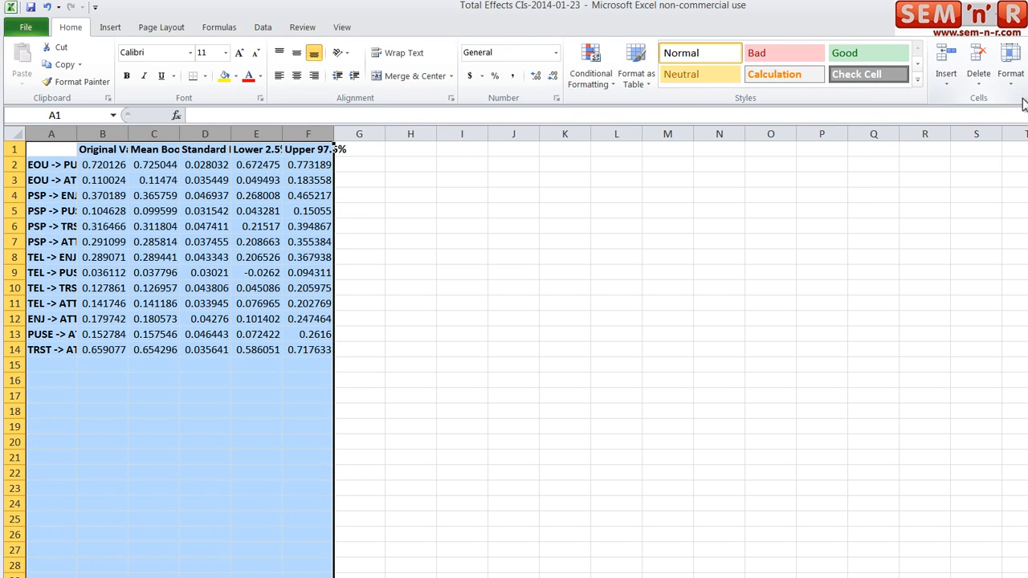
{"action": "left_click", "coordinate": [1010, 68]}
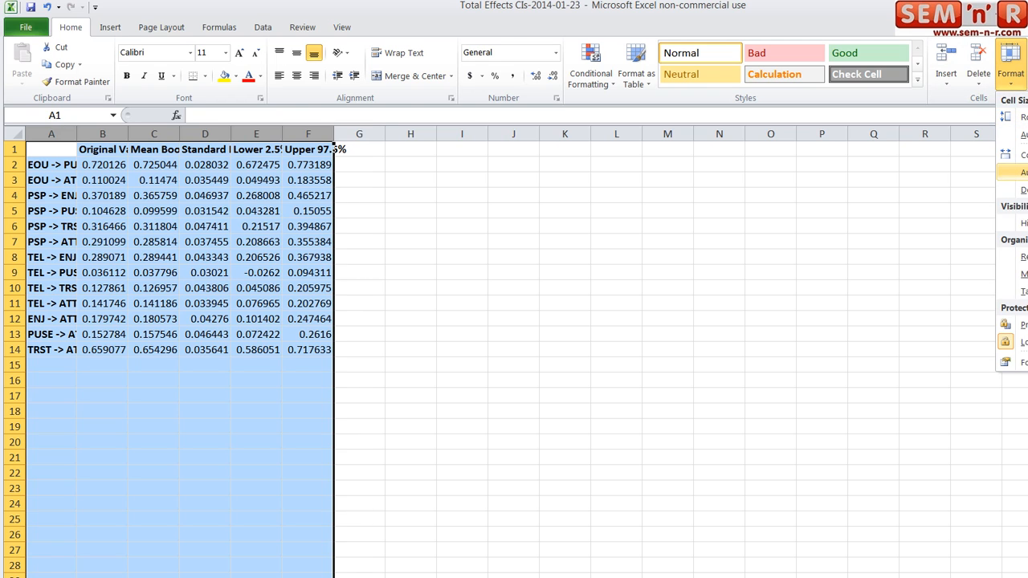
{"action": "left_click", "coordinate": [1012, 172]}
{"action": "left_click", "coordinate": [335, 212]}
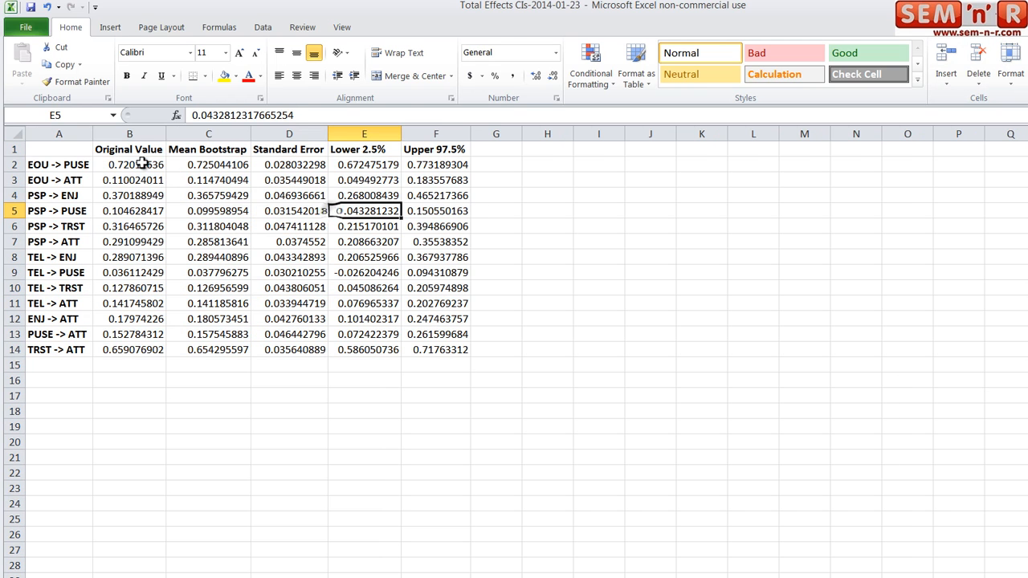
Format the results in B2:F14 of the Total Effects CIs sheet as numbers with 5 decimal places
{"action": "left_click_drag", "start_coordinate": [142, 165], "coordinate": [439, 348]}
{"action": "left_click", "coordinate": [1011, 71]}
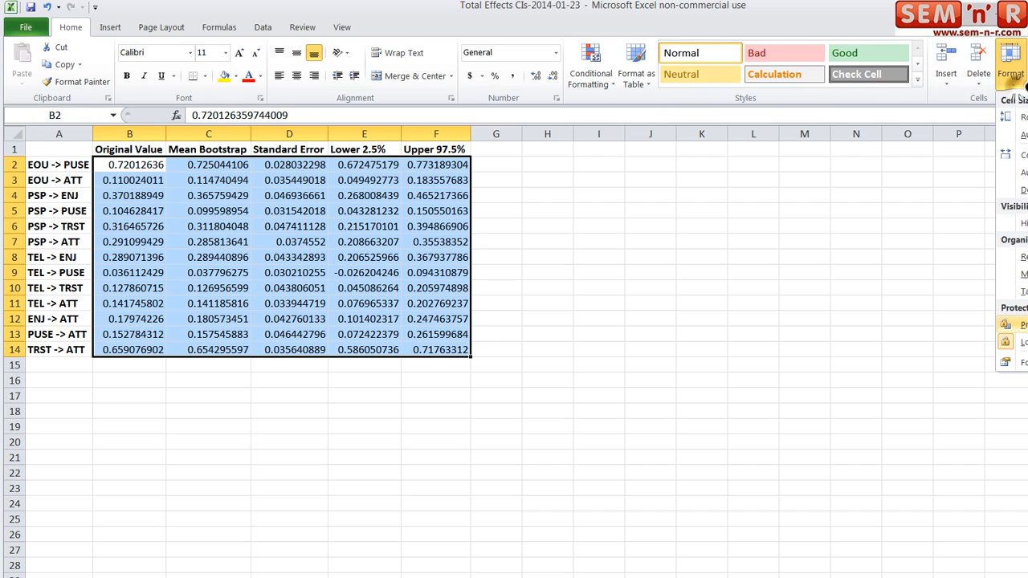
{"action": "left_click", "coordinate": [1014, 362]}
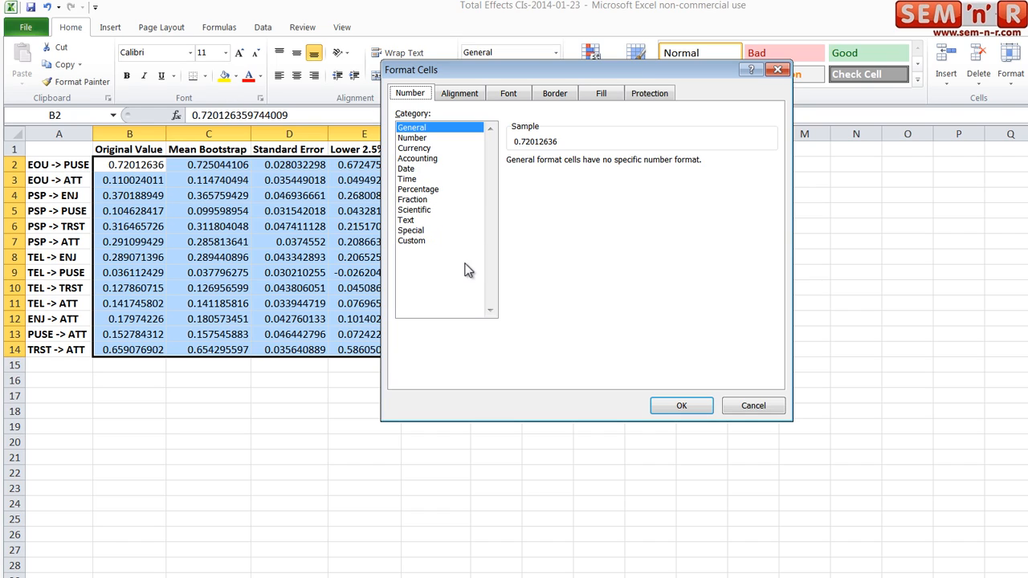
{"action": "left_click", "coordinate": [413, 138]}
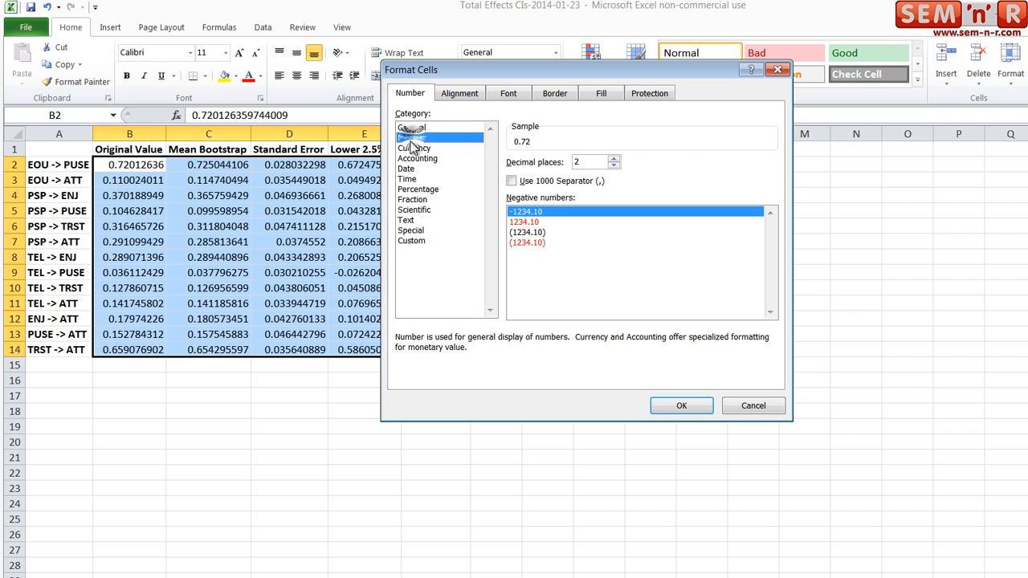
{"action": "left_click", "coordinate": [613, 159]}
{"action": "left_click", "coordinate": [614, 159]}
{"action": "left_click", "coordinate": [614, 159]}
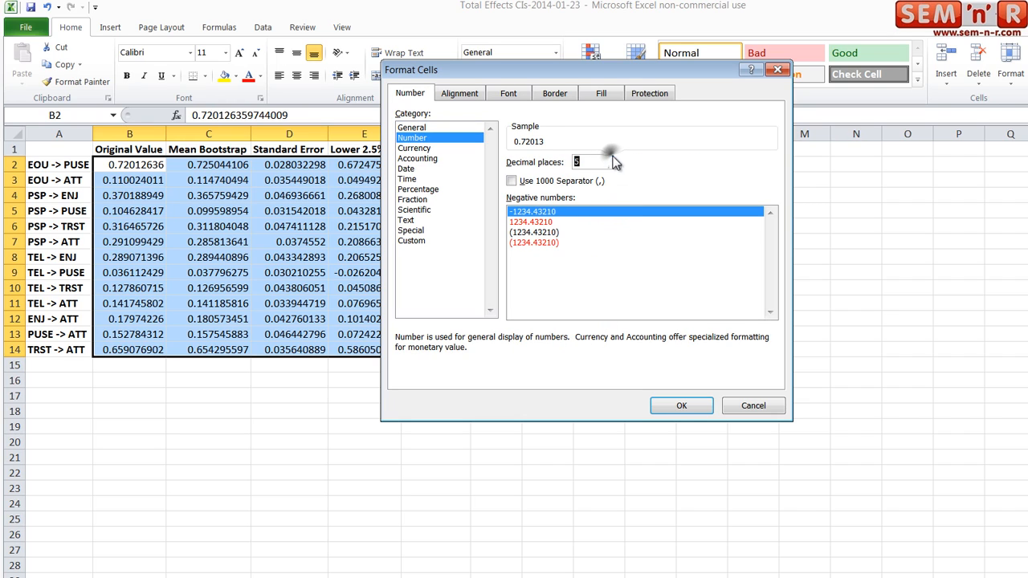
{"action": "left_click", "coordinate": [680, 404]}
{"action": "left_click", "coordinate": [482, 452]}
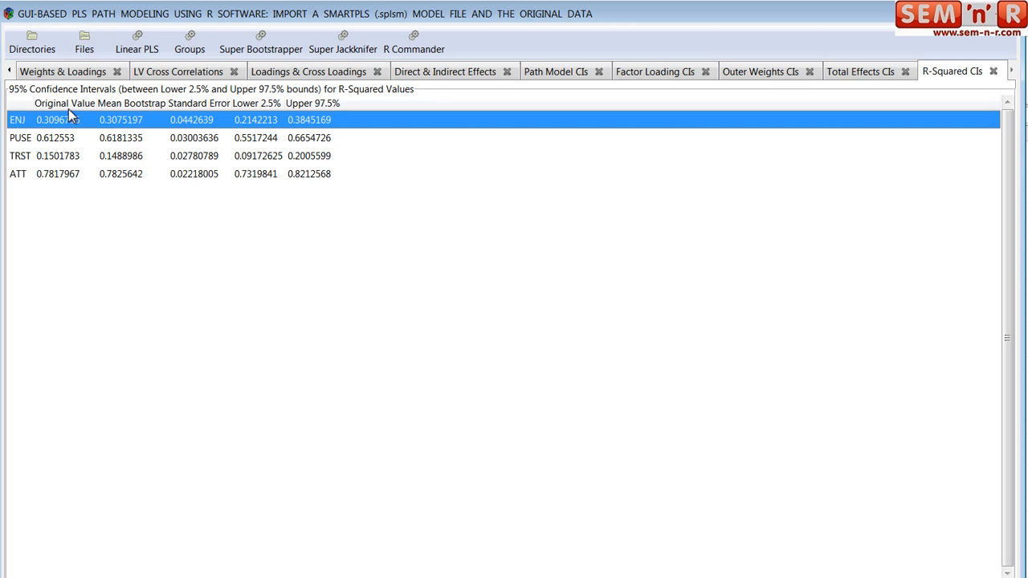
Switch to the PLS path modeling window and go back through the reports from R-Squared CIs to the Outer Weights Plot
{"action": "left_click", "coordinate": [10, 72]}
{"action": "left_click", "coordinate": [10, 72]}
{"action": "left_click", "coordinate": [11, 72]}
{"action": "left_click", "coordinate": [11, 71]}
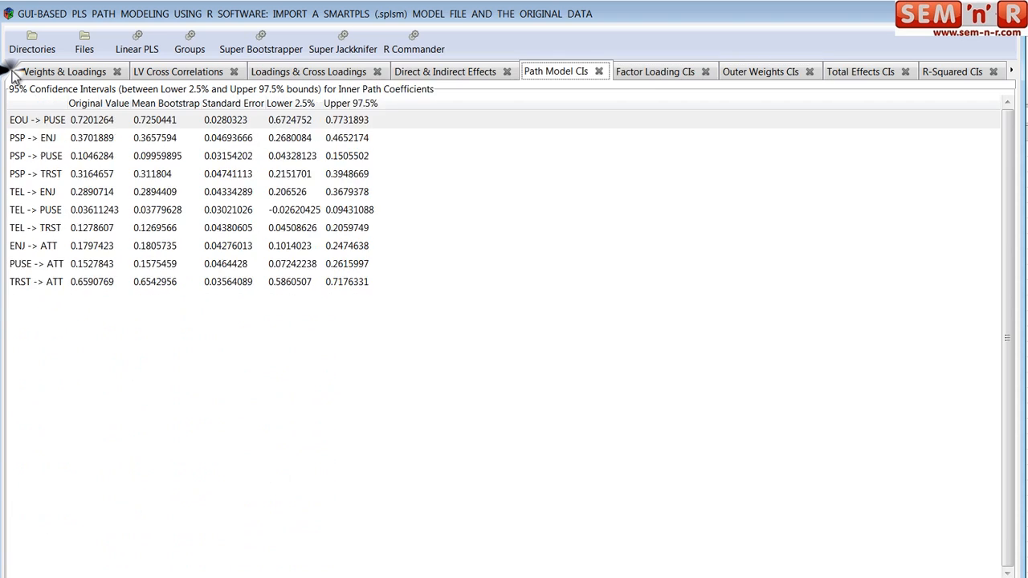
{"action": "left_click", "coordinate": [11, 71]}
{"action": "left_click", "coordinate": [10, 72]}
{"action": "left_click", "coordinate": [11, 72]}
{"action": "left_click", "coordinate": [11, 71]}
{"action": "left_click", "coordinate": [10, 71]}
{"action": "left_click", "coordinate": [11, 71]}
{"action": "left_click", "coordinate": [10, 71]}
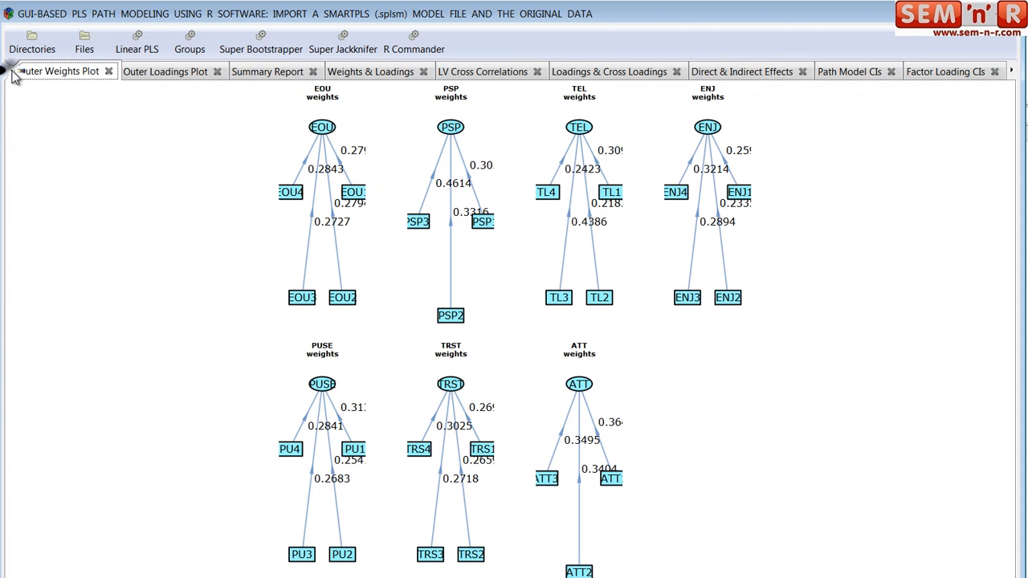
Examine the reports in order from the Outer Loadings Plot and Summary Report through Direct & Indirect Effects to Path Model CIs
{"action": "left_click", "coordinate": [197, 70]}
{"action": "left_click", "coordinate": [263, 71]}
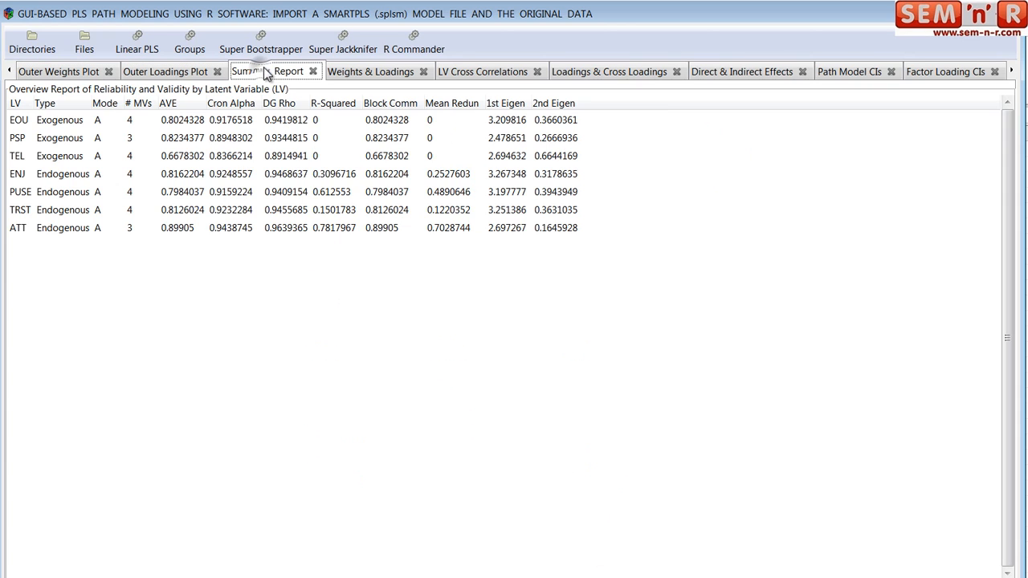
{"action": "left_click", "coordinate": [357, 70]}
{"action": "left_click", "coordinate": [501, 71]}
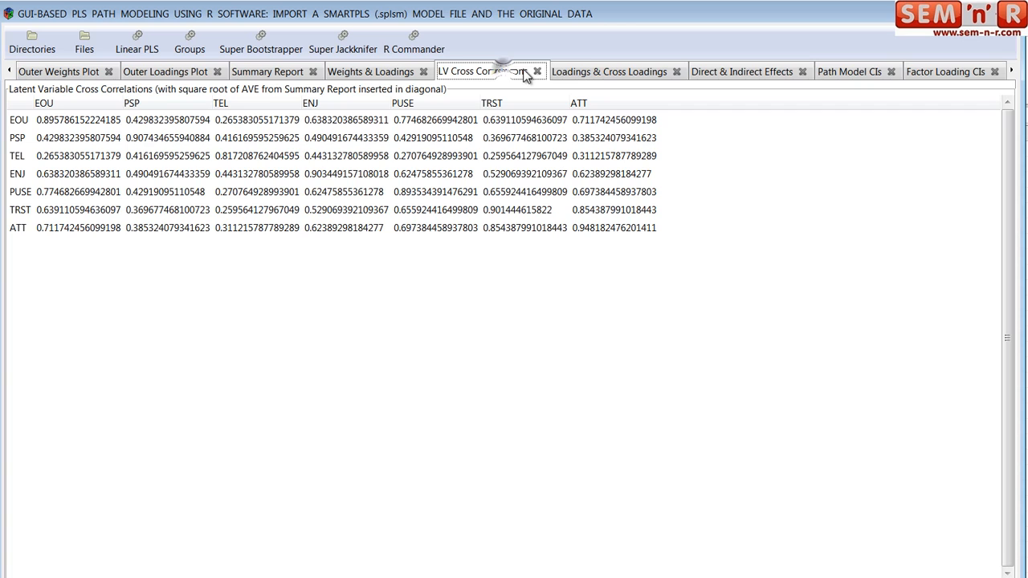
{"action": "left_click", "coordinate": [602, 71]}
{"action": "left_click", "coordinate": [740, 74]}
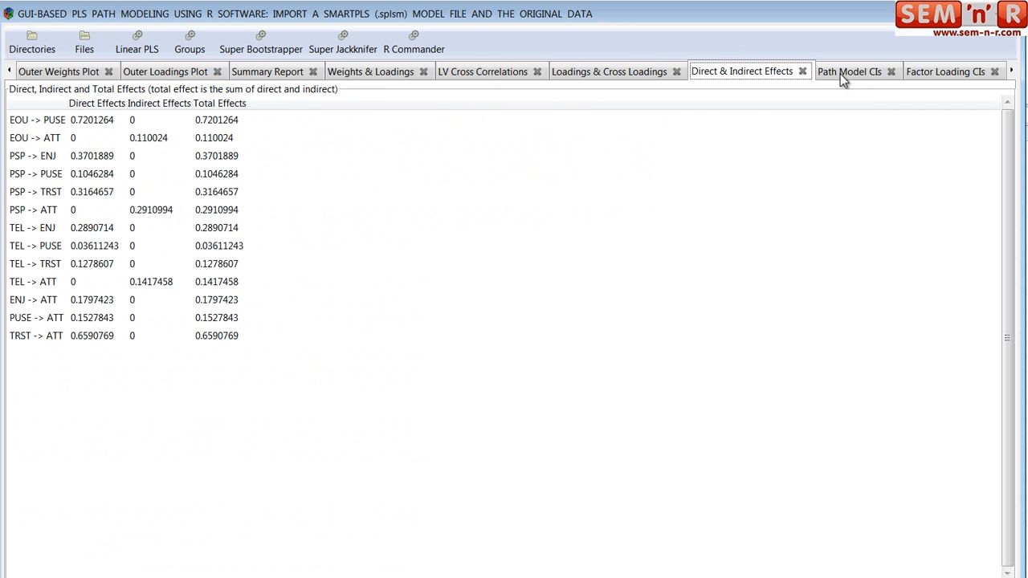
{"action": "left_click", "coordinate": [843, 74]}
Revisit the Direct & Indirect Effects and Summary Report, plus the outer weights and outer loadings plots
{"action": "left_click", "coordinate": [771, 72]}
{"action": "left_click", "coordinate": [268, 73]}
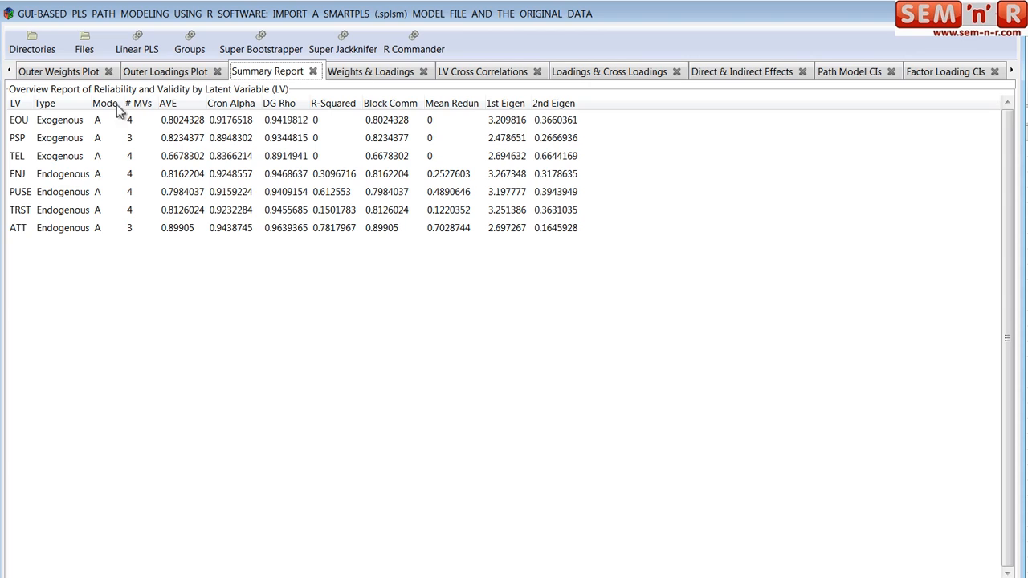
{"action": "left_click", "coordinate": [81, 74]}
{"action": "left_click", "coordinate": [158, 70]}
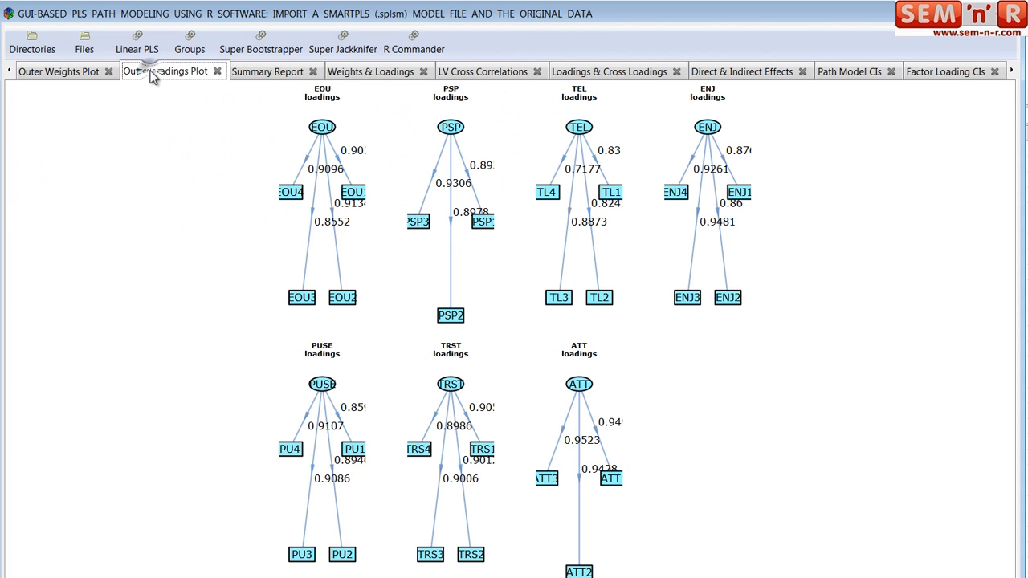